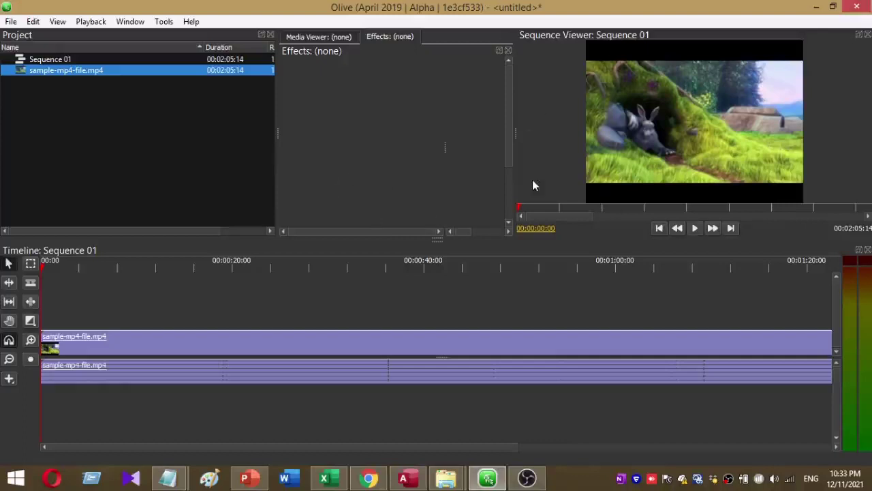
Preview the sequence, pausing at 00:00:06:13, then select the sample clip to see its Transform settings
{"action": "left_click", "coordinate": [695, 231]}
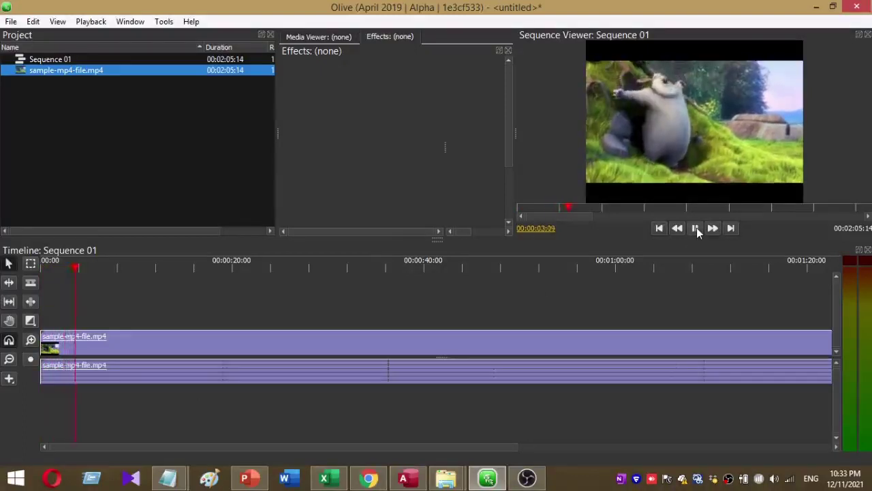
{"action": "left_click", "coordinate": [697, 230]}
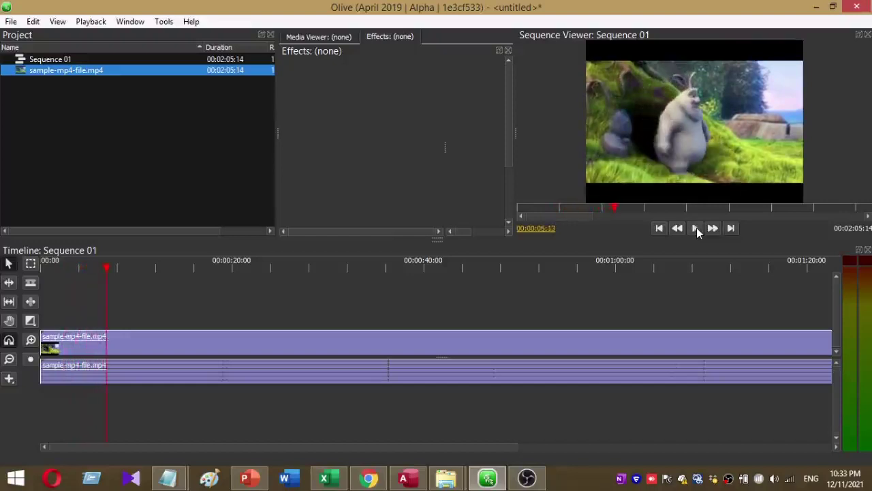
{"action": "left_click", "coordinate": [181, 348]}
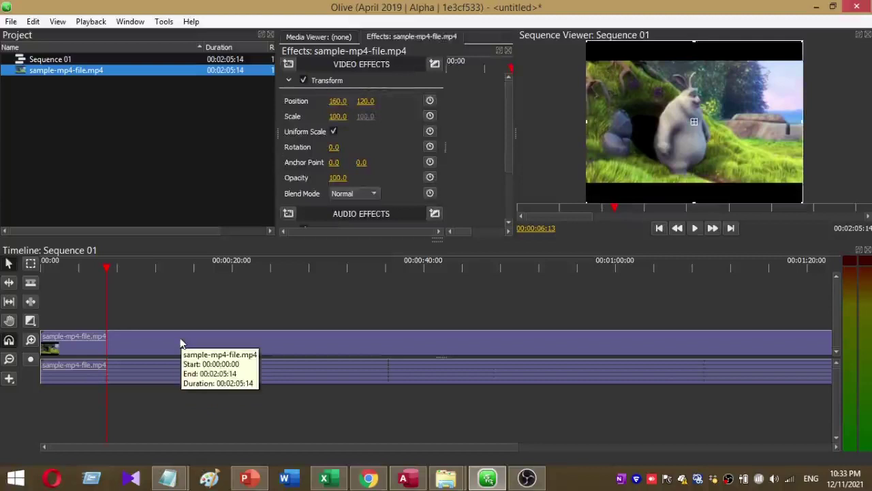
Set the sample clip's speed to 200% via Speed/Duration, shortening Sequence 01 to 00:01:03:00
{"action": "right_click", "coordinate": [181, 343]}
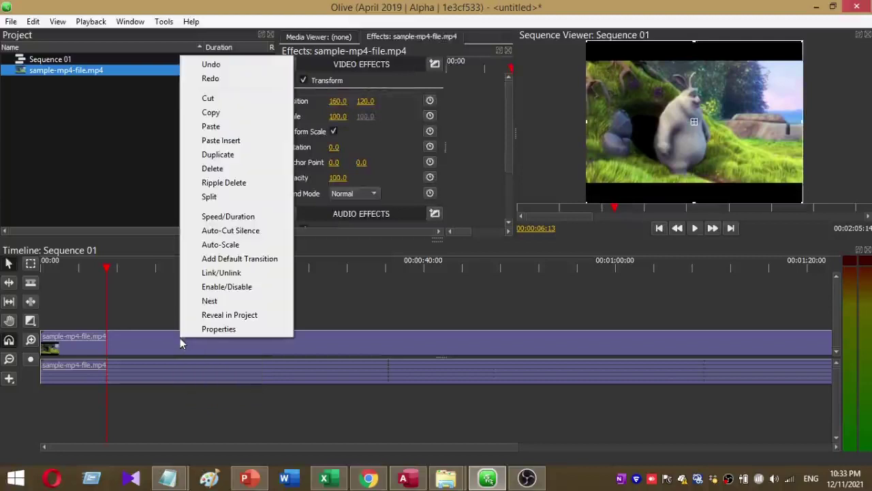
{"action": "left_click", "coordinate": [268, 225]}
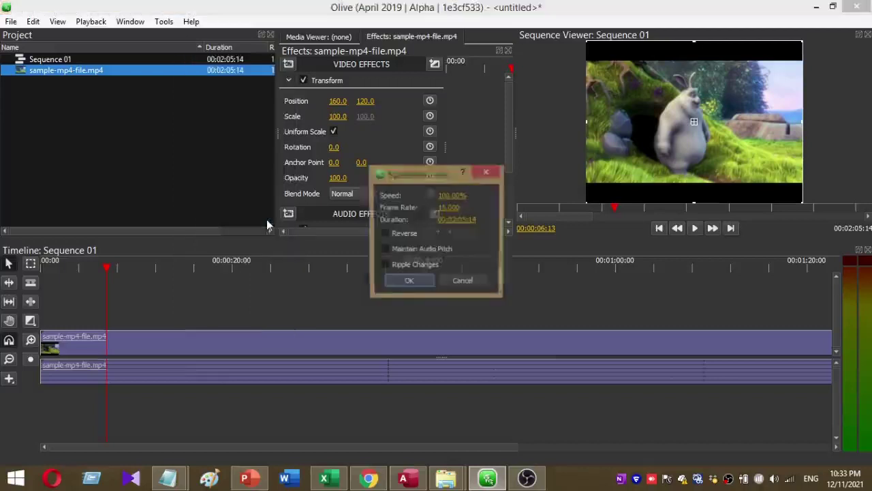
{"action": "left_click_drag", "start_coordinate": [395, 179], "coordinate": [247, 194]}
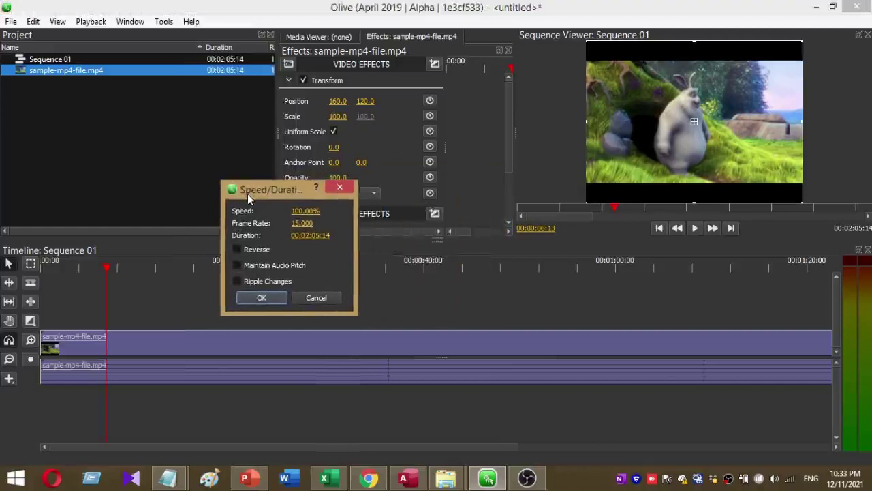
{"action": "left_click_drag", "start_coordinate": [275, 195], "coordinate": [366, 175]}
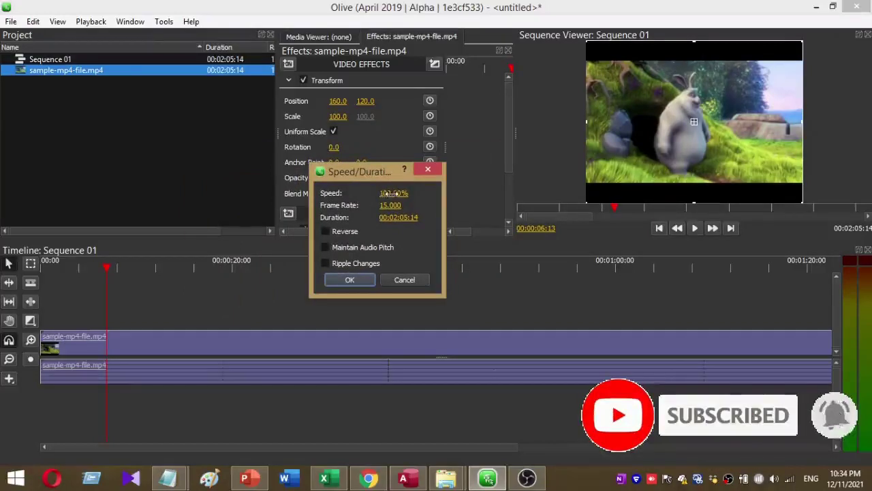
{"action": "left_click", "coordinate": [390, 194]}
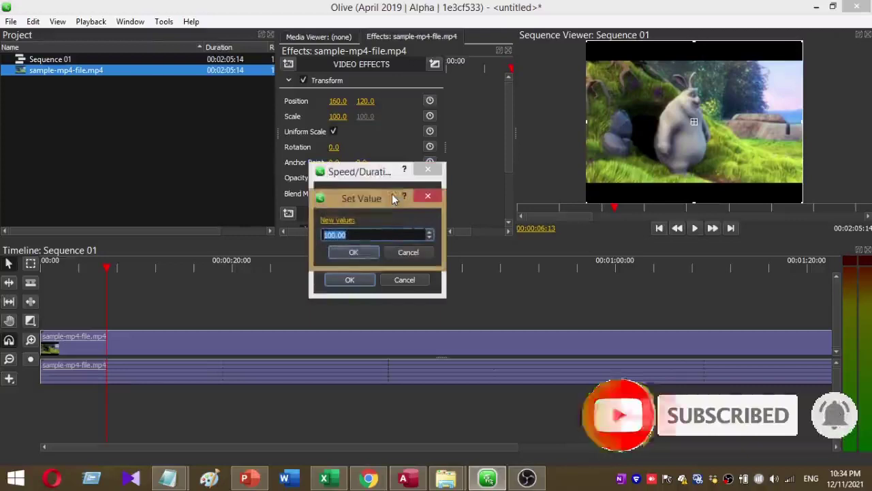
{"action": "type", "text": "200"}
{"action": "left_click", "coordinate": [353, 254]}
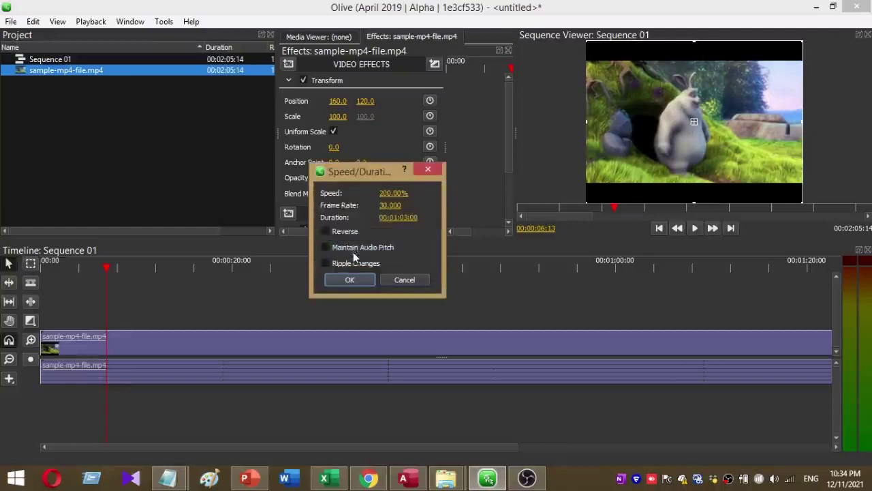
{"action": "left_click", "coordinate": [348, 280]}
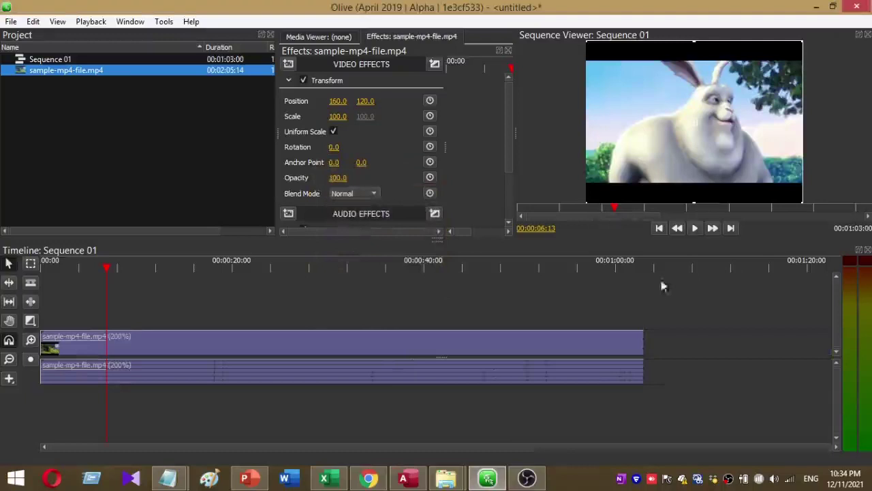
Play the 200% sequence to preview it, stopping at 00:00:16:14
{"action": "left_click", "coordinate": [698, 229]}
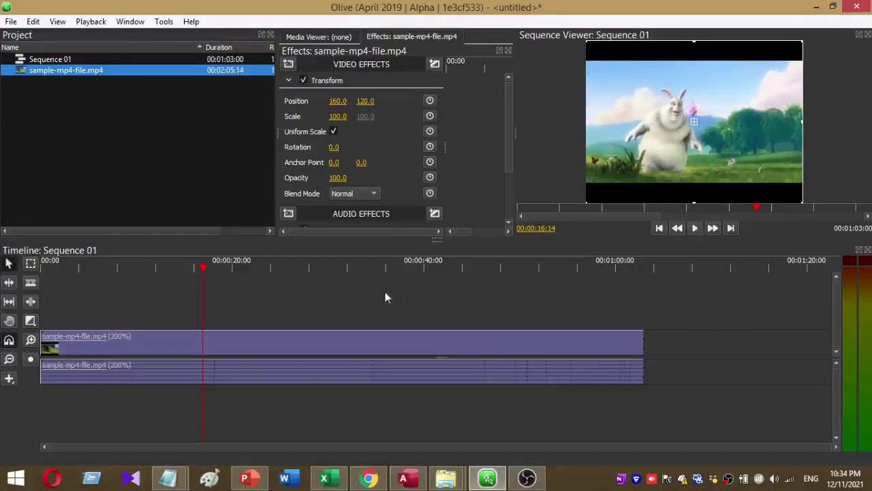
Change the clip's speed to 500%, shrinking Sequence 01 to 00:00:25:03
{"action": "right_click", "coordinate": [312, 338]}
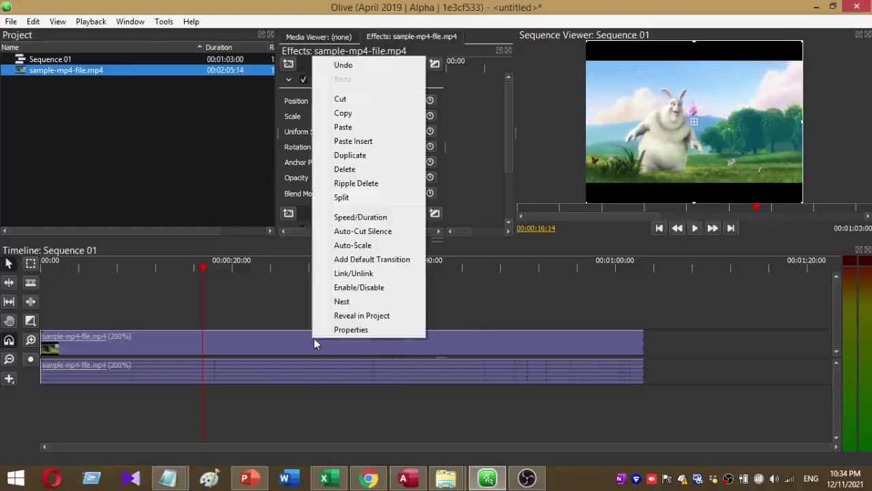
{"action": "left_click", "coordinate": [365, 218]}
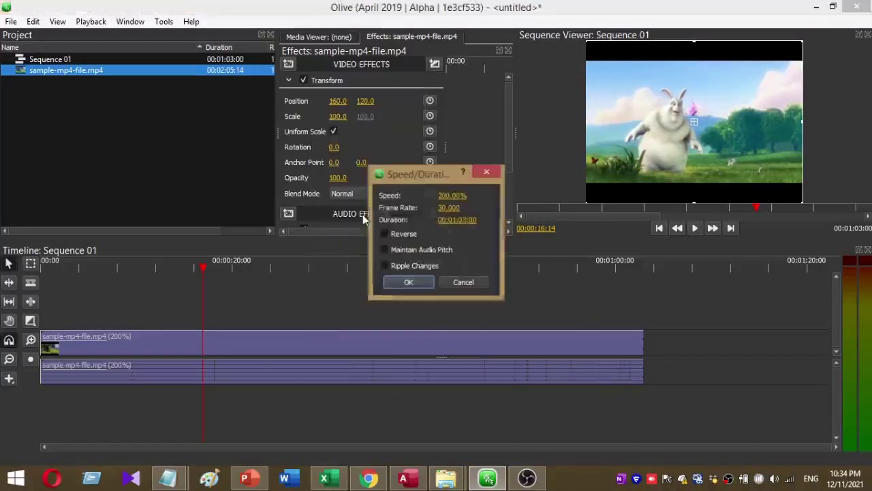
{"action": "left_click", "coordinate": [456, 195]}
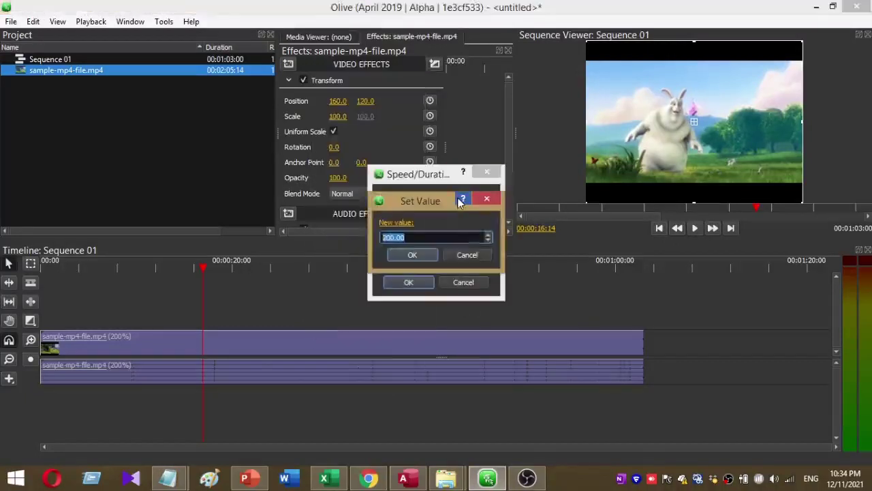
{"action": "type", "text": "500"}
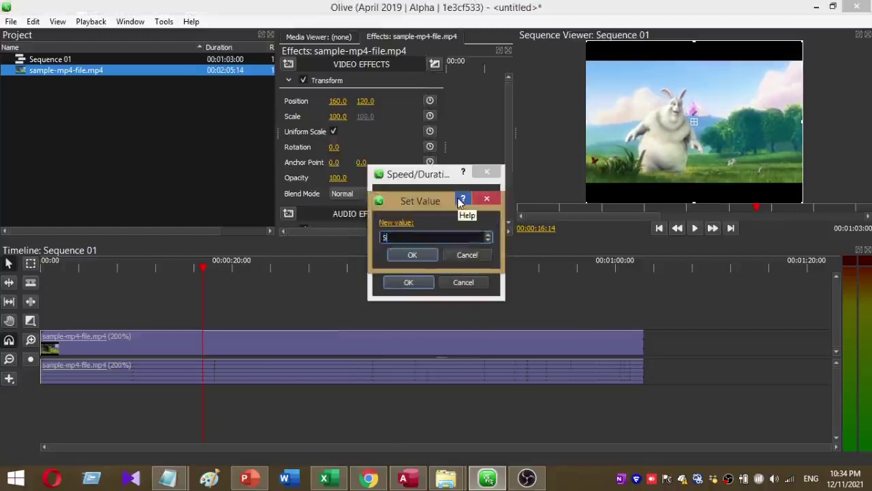
{"action": "left_click", "coordinate": [417, 255]}
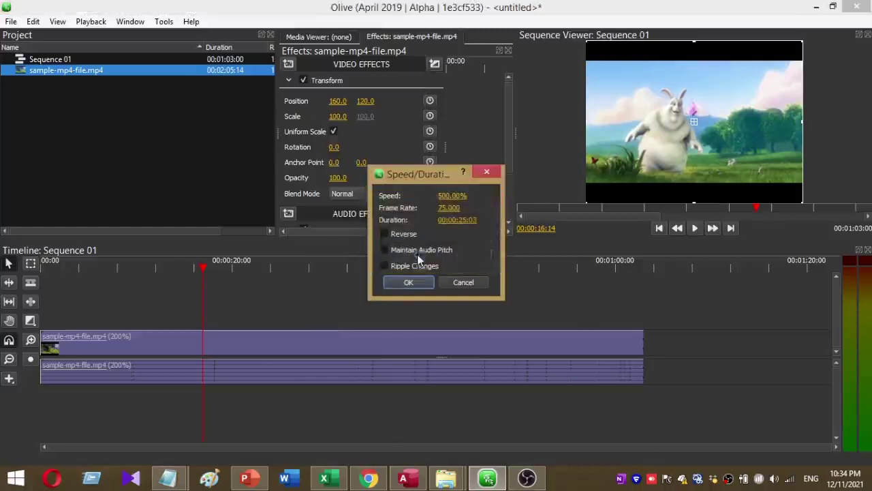
{"action": "left_click", "coordinate": [410, 282]}
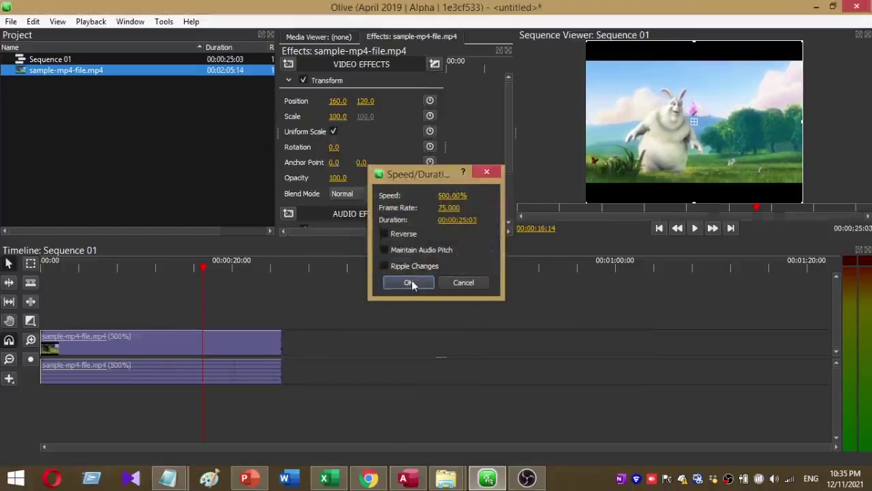
{"action": "left_click_drag", "start_coordinate": [148, 276], "coordinate": [76, 276]}
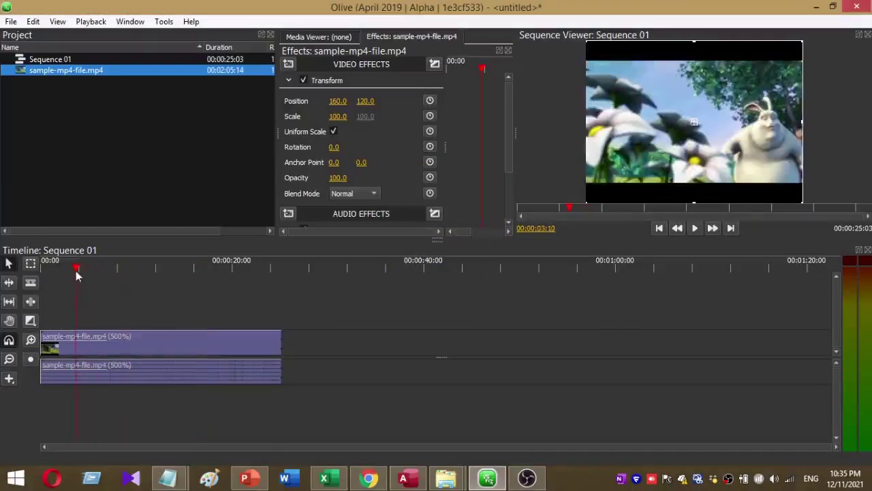
{"action": "left_click", "coordinate": [694, 230]}
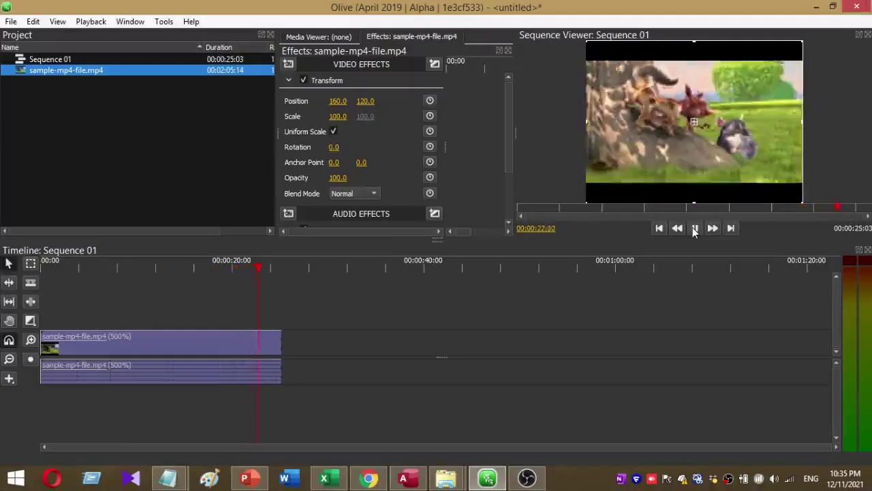
{"action": "left_click", "coordinate": [694, 229]}
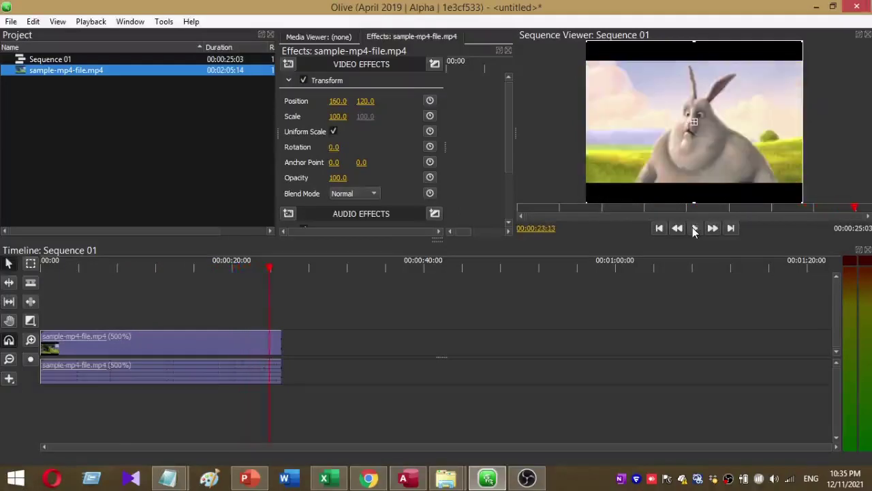
Undo the 500% and 200% speed changes and briefly preview the clip at normal speed from its start
{"action": "key", "text": "ctrl+z"}
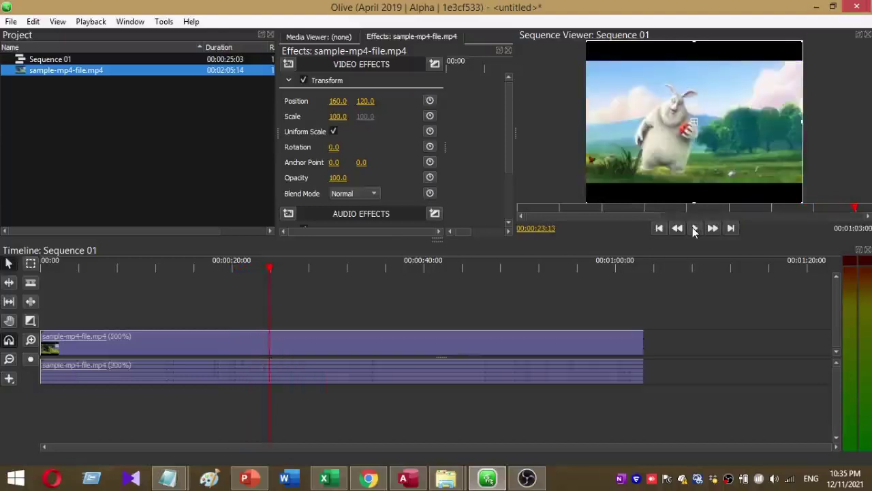
{"action": "key", "text": "ctrl+z"}
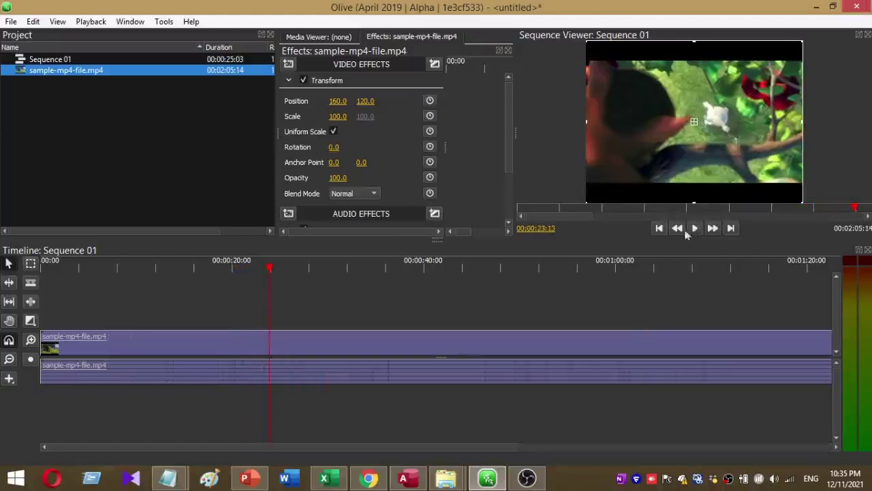
{"action": "left_click_drag", "start_coordinate": [265, 269], "coordinate": [53, 285]}
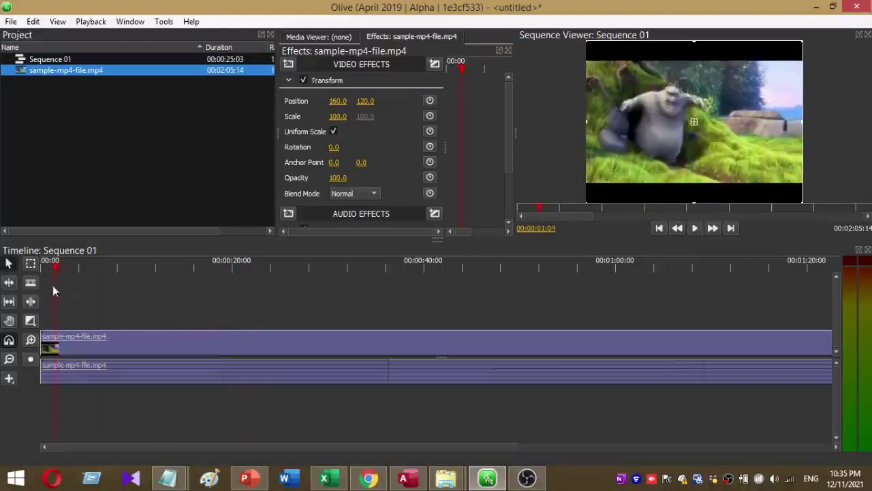
{"action": "left_click", "coordinate": [696, 229]}
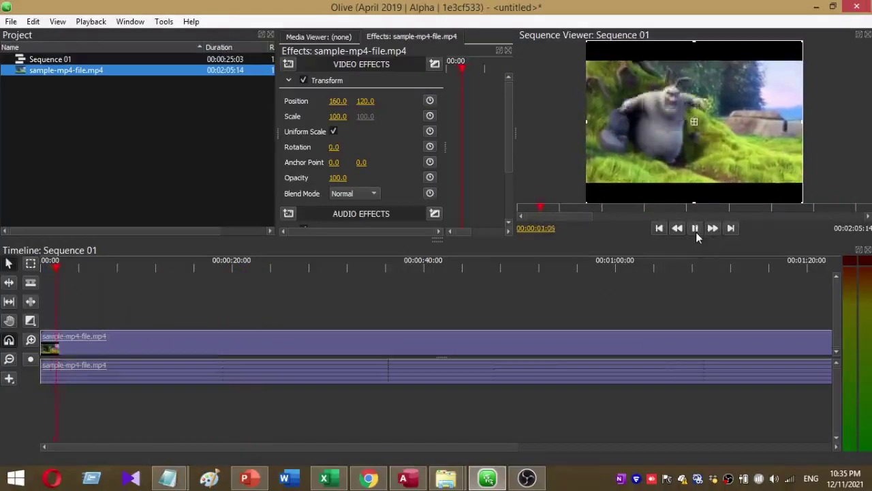
{"action": "left_click", "coordinate": [695, 229]}
Set the clip's speed to 50%, stretching Sequence 01 to 00:04:11:13
{"action": "right_click", "coordinate": [347, 334]}
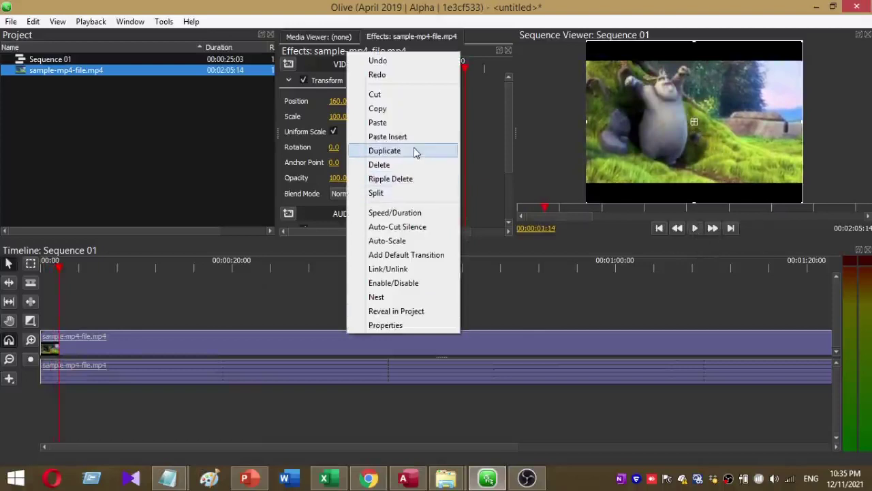
{"action": "left_click", "coordinate": [418, 214]}
{"action": "left_click", "coordinate": [453, 196]}
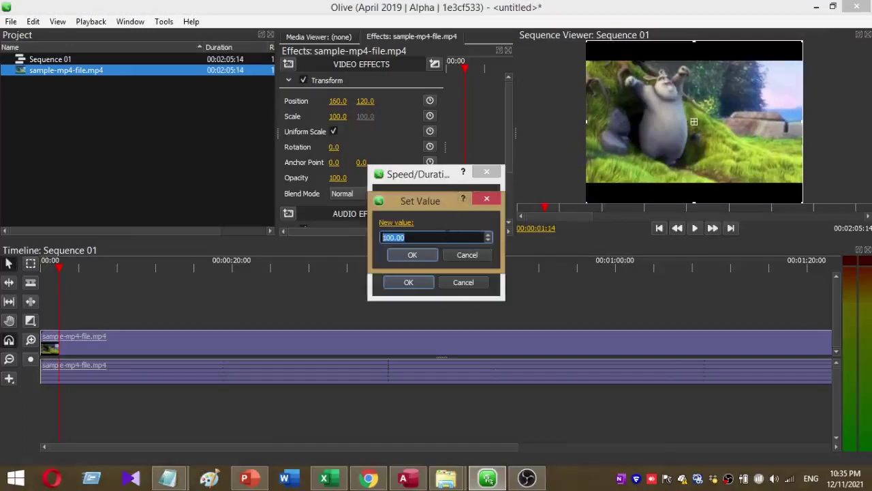
{"action": "type", "text": "50"}
{"action": "left_click", "coordinate": [412, 255]}
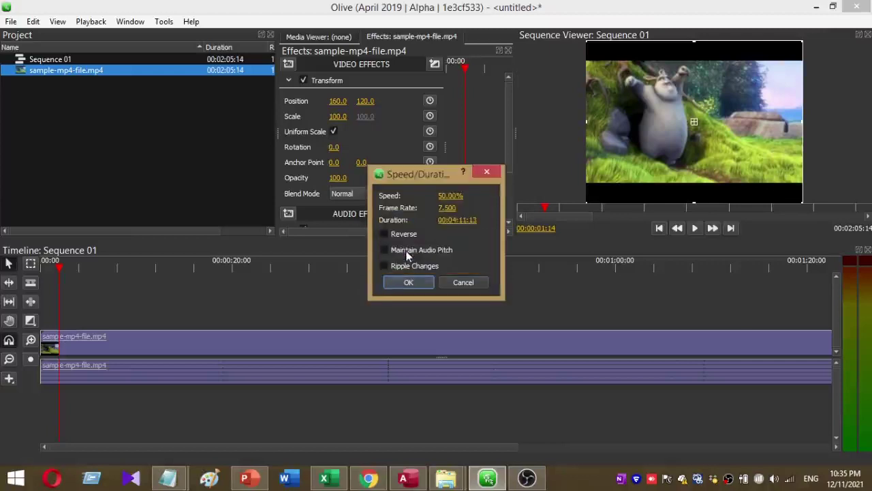
{"action": "left_click", "coordinate": [408, 282]}
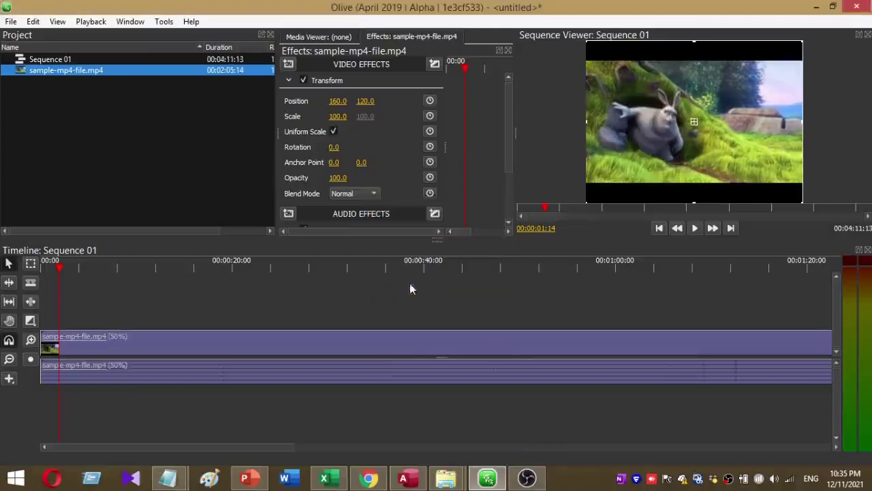
{"action": "left_click", "coordinate": [695, 228]}
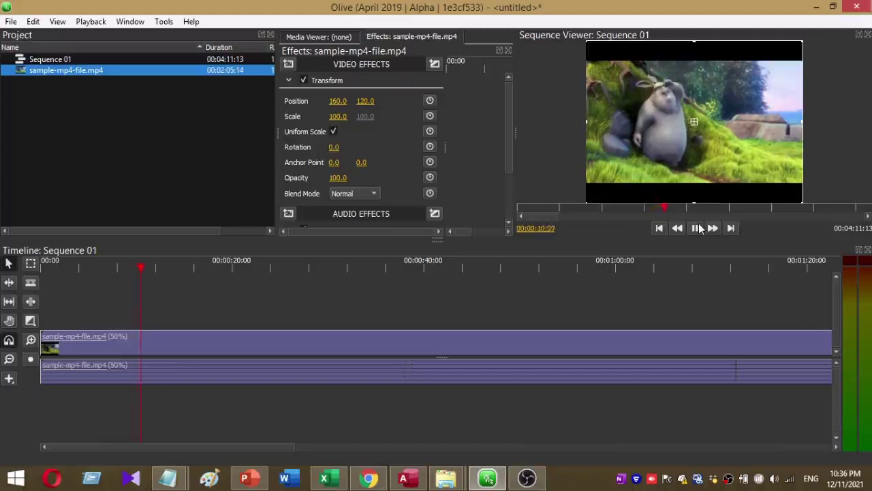
{"action": "left_click", "coordinate": [692, 231]}
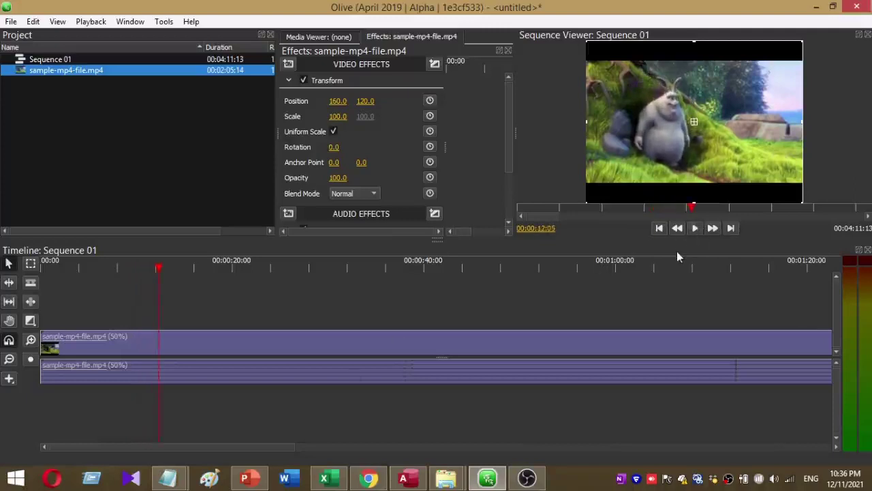
Reopen the clip's Speed/Duration dialog to check 50.00% speed, 7.500 frame rate and 00:04:11:13 duration
{"action": "right_click", "coordinate": [278, 341]}
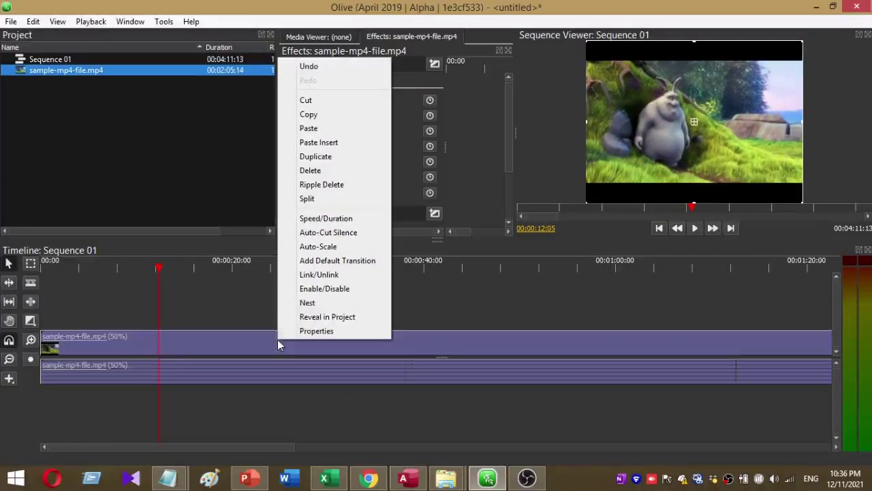
{"action": "left_click", "coordinate": [343, 218]}
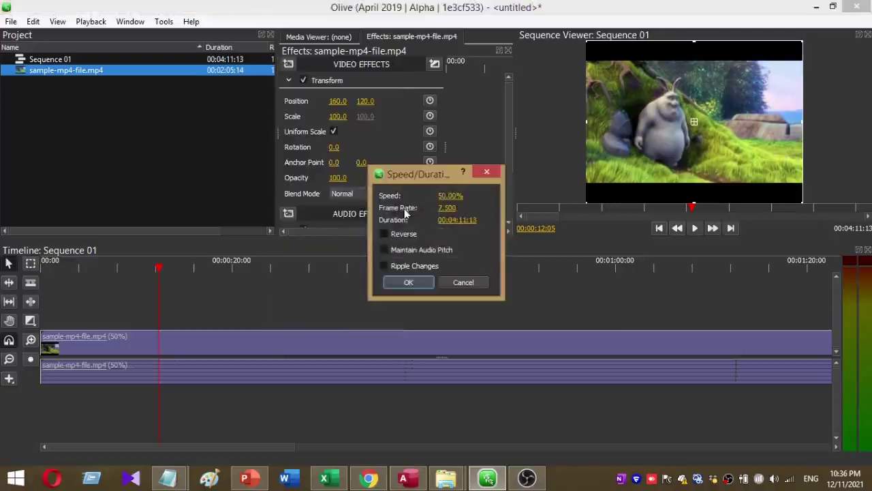
{"action": "left_click_drag", "start_coordinate": [410, 177], "coordinate": [314, 188]}
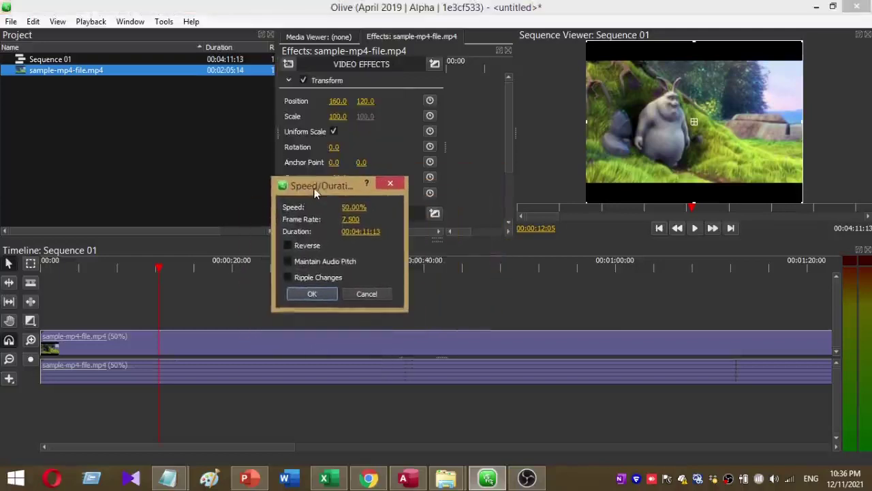